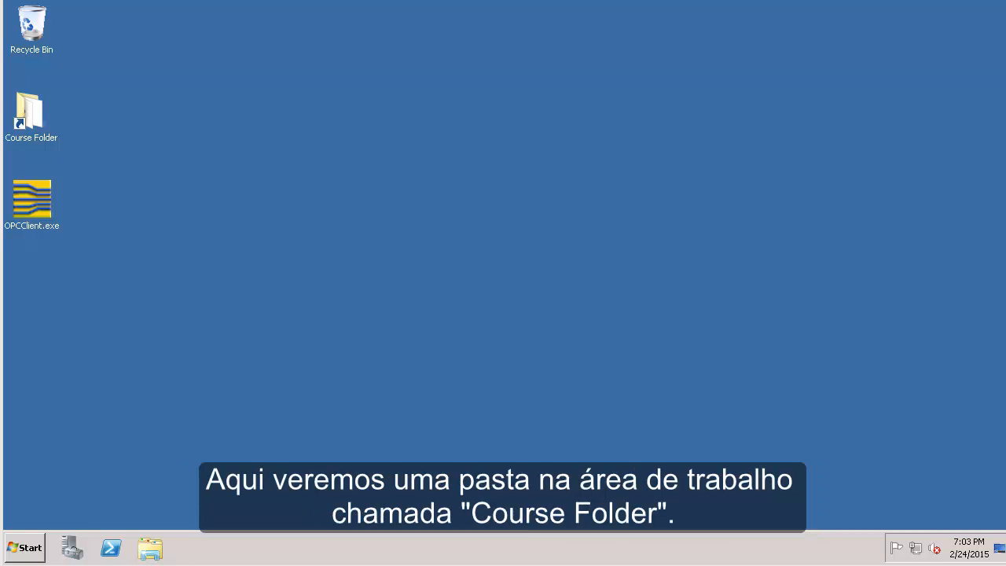
# Step: Open the Install Kits folder inside Course Folder and identify the PIICU and OPCInt installers
pyautogui.doubleClick(36, 124)
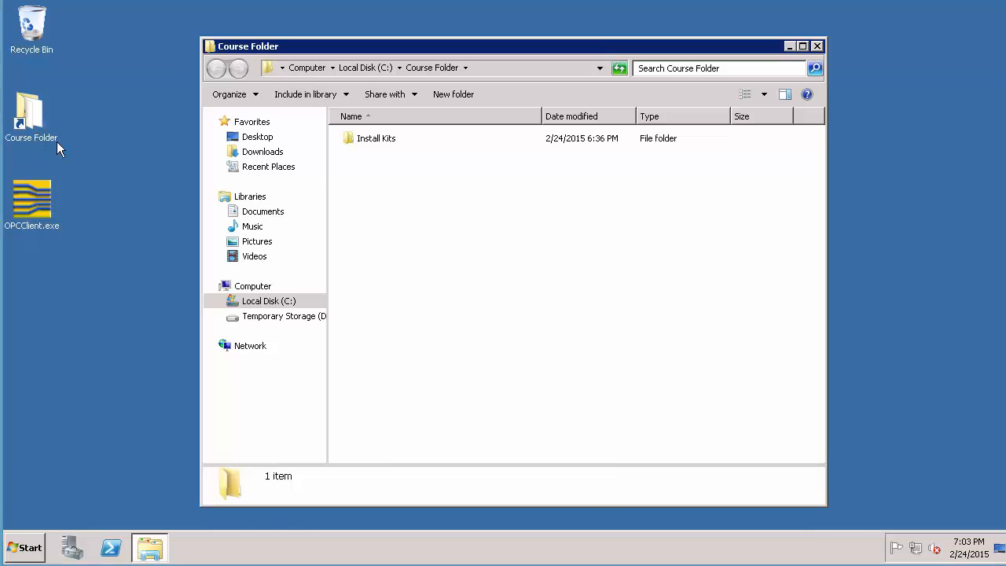
pyautogui.doubleClick(387, 143)
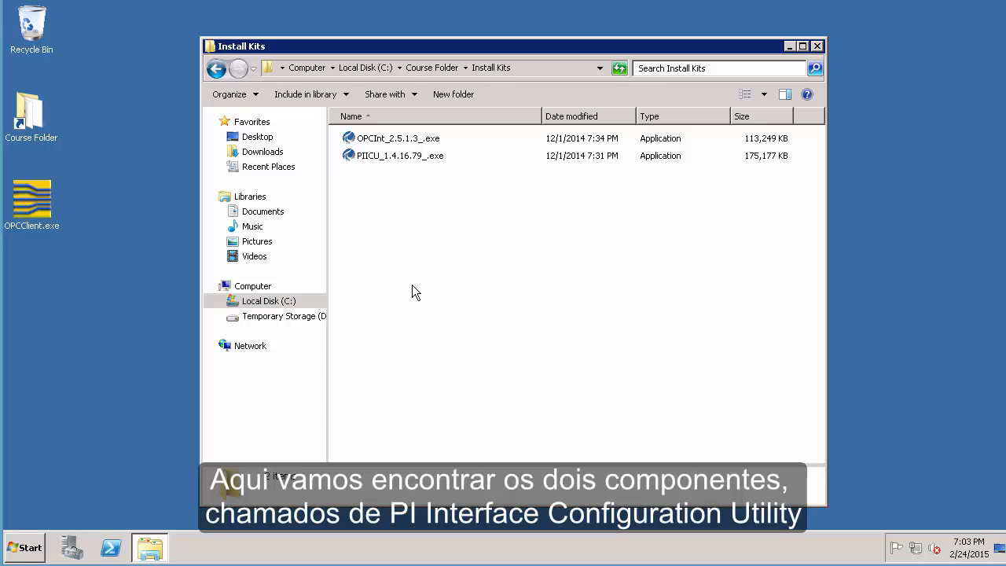
pyautogui.click(375, 157)
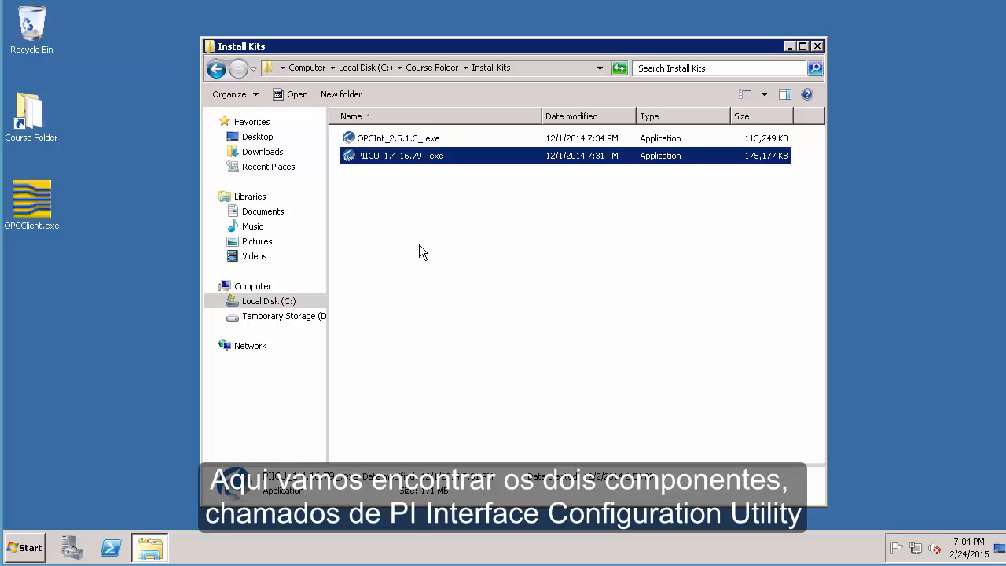
pyautogui.click(385, 140)
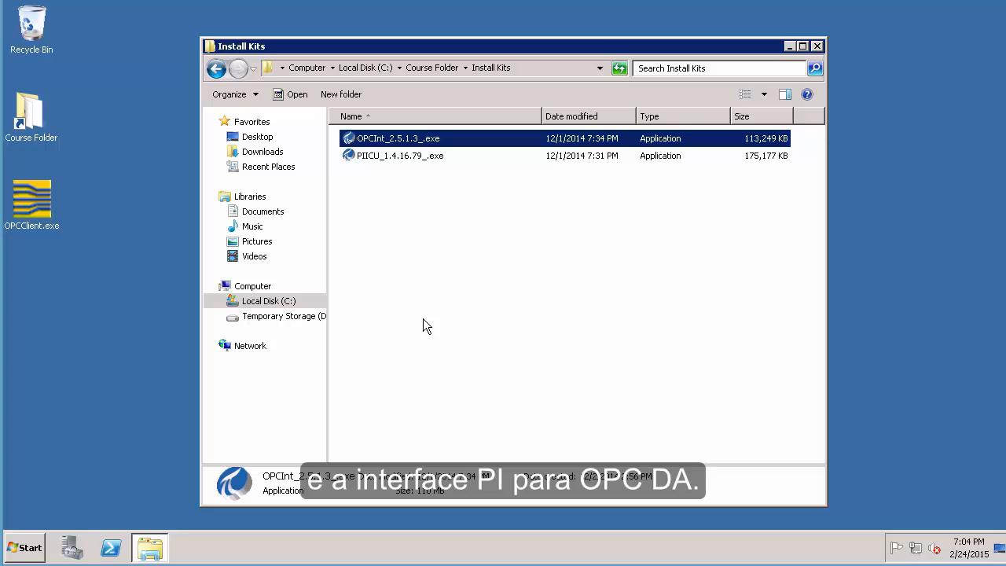
# Step: Run PIICU_1.4.16.79_.exe as administrator and extract its setup files to .\PIICU
pyautogui.click(379, 159)
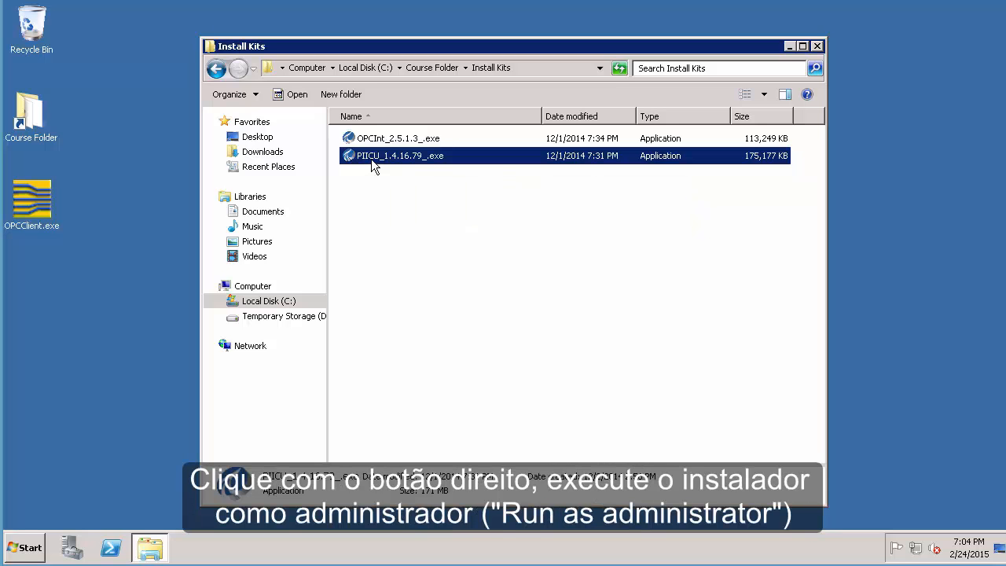
pyautogui.rightClick(372, 160)
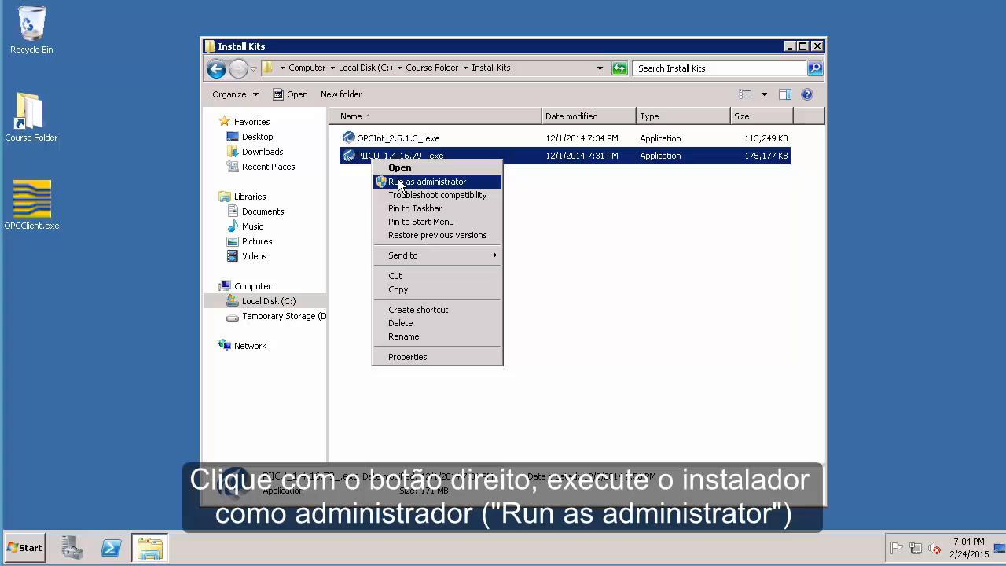
pyautogui.click(400, 182)
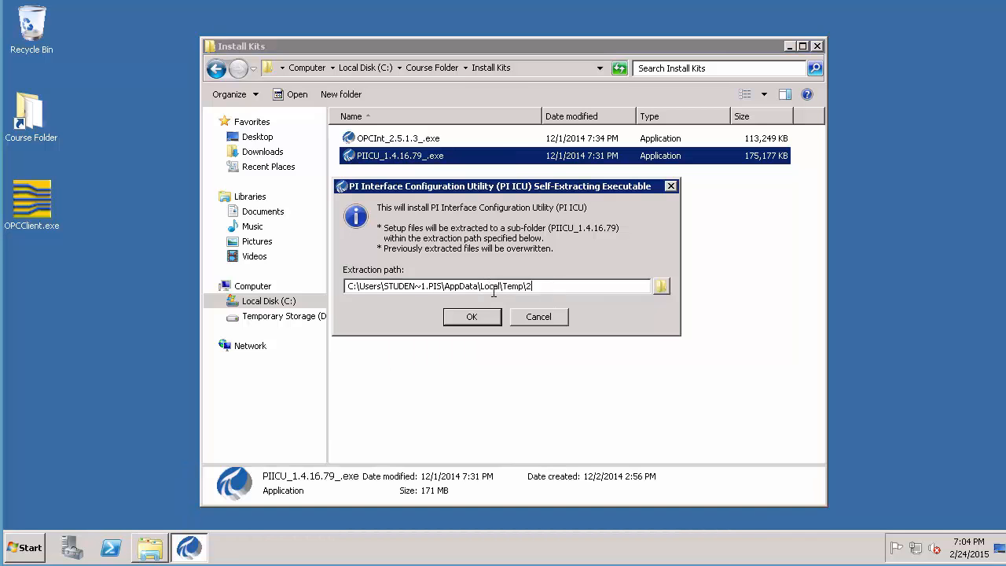
pyautogui.doubleClick(494, 291)
pyautogui.write('.')
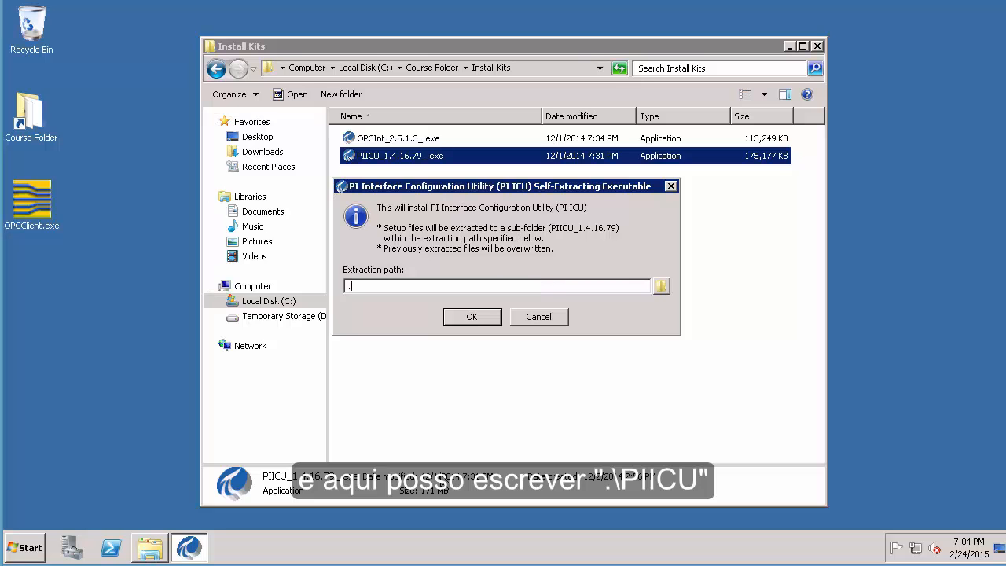
pyautogui.write('\\PIICU')
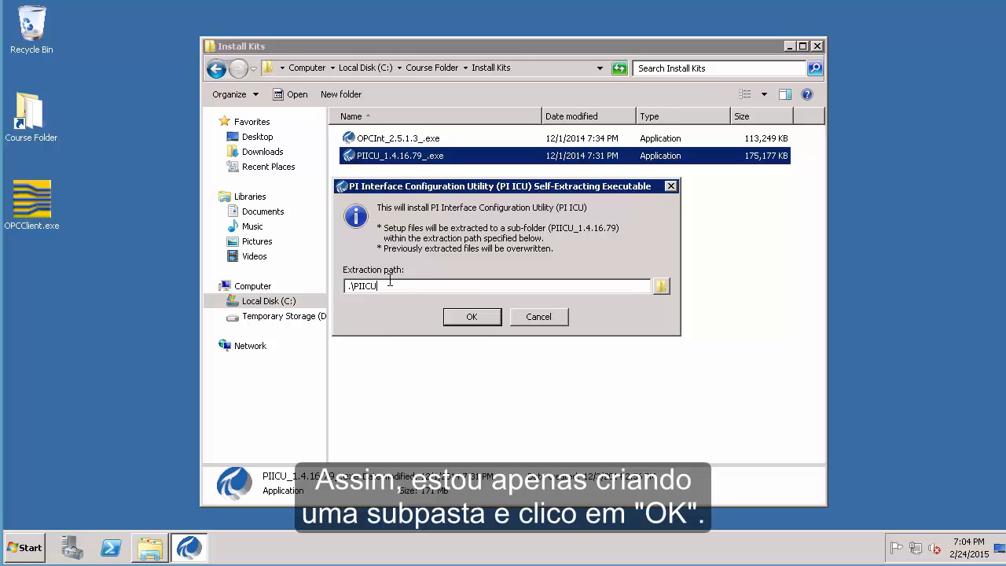
pyautogui.click(470, 317)
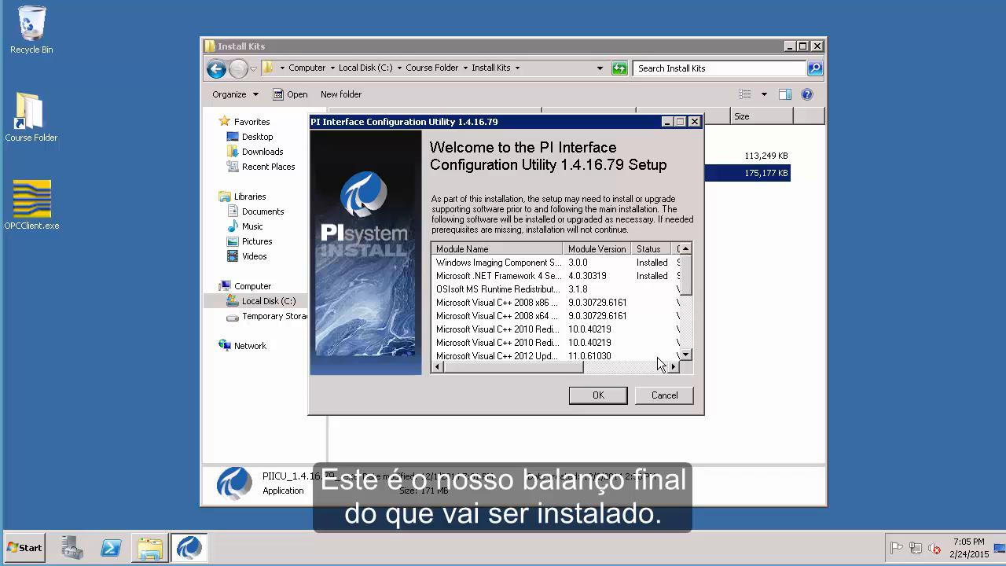
# Step: Review the modules and comments listed for the PI Interface Configuration Utility setup and start the installation
pyautogui.click(625, 360)
pyautogui.click(625, 367)
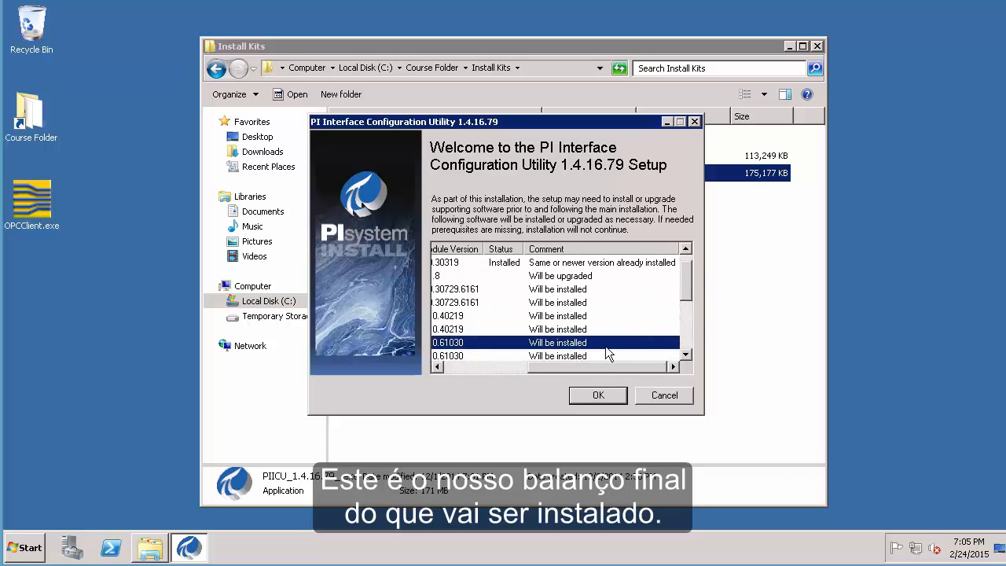
pyautogui.click(515, 367)
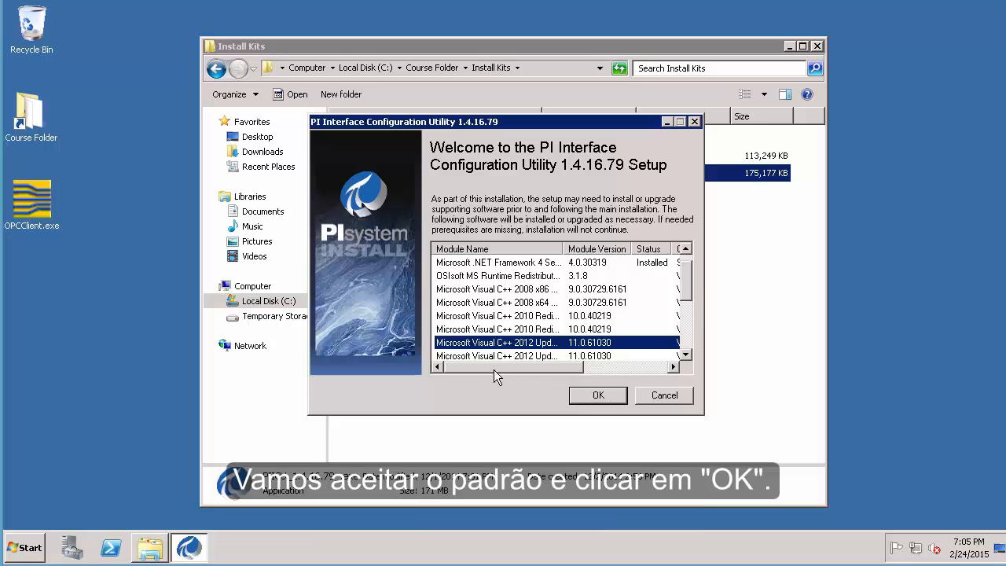
pyautogui.click(596, 400)
pyautogui.click(596, 402)
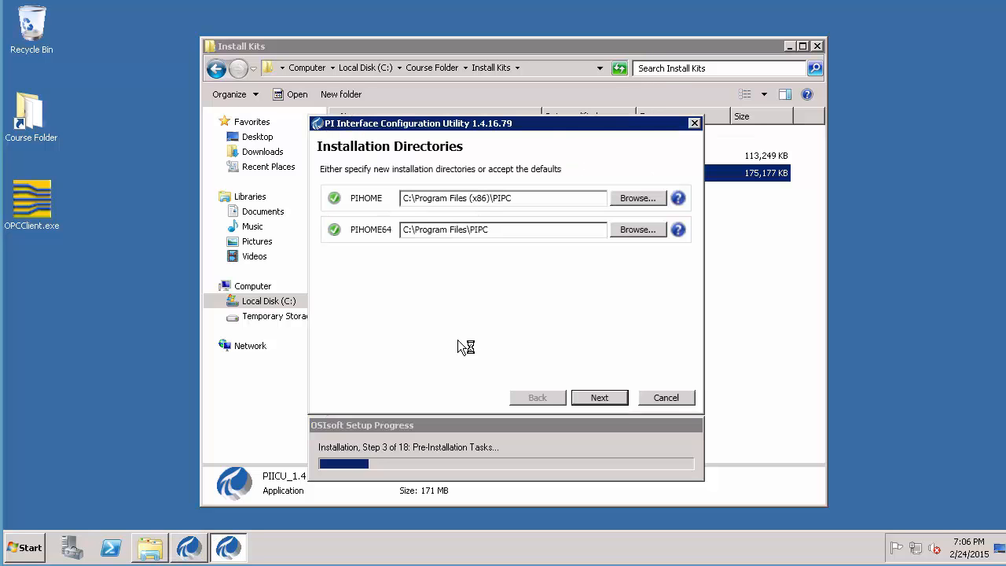
# Step: Accept the default PIHOME and PIHOME64 installation directories and set the default PI Server to PISRV1
pyautogui.click(598, 398)
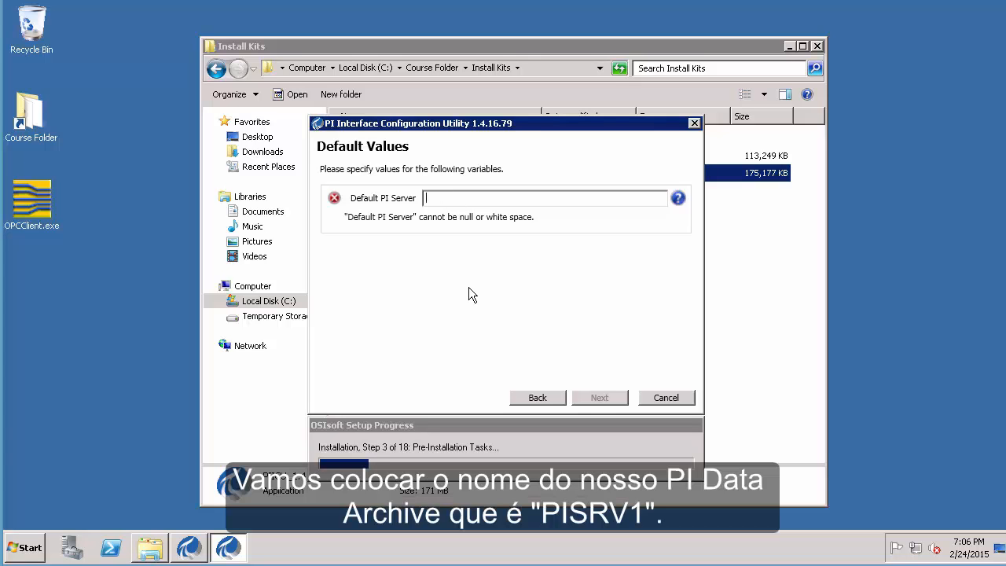
pyautogui.write('PISRV1')
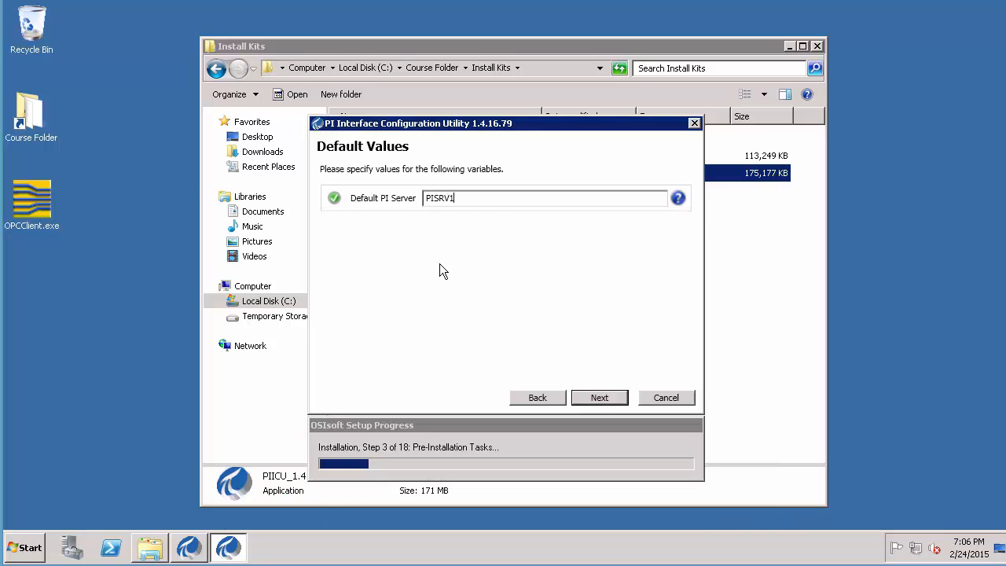
pyautogui.click(599, 398)
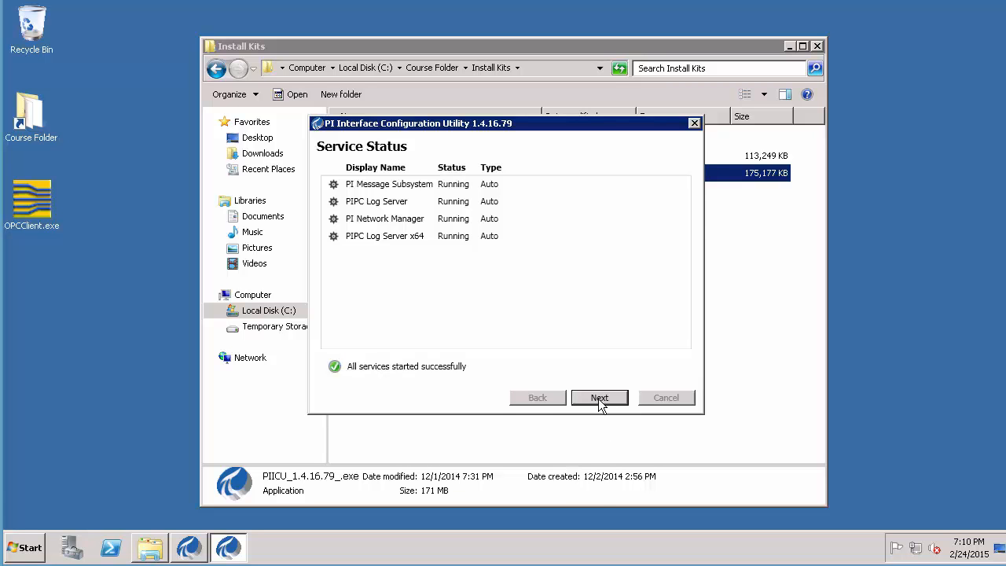
# Step: Proceed past the service status page, review the final list of installed modules and close the PI ICU setup
pyautogui.click(598, 398)
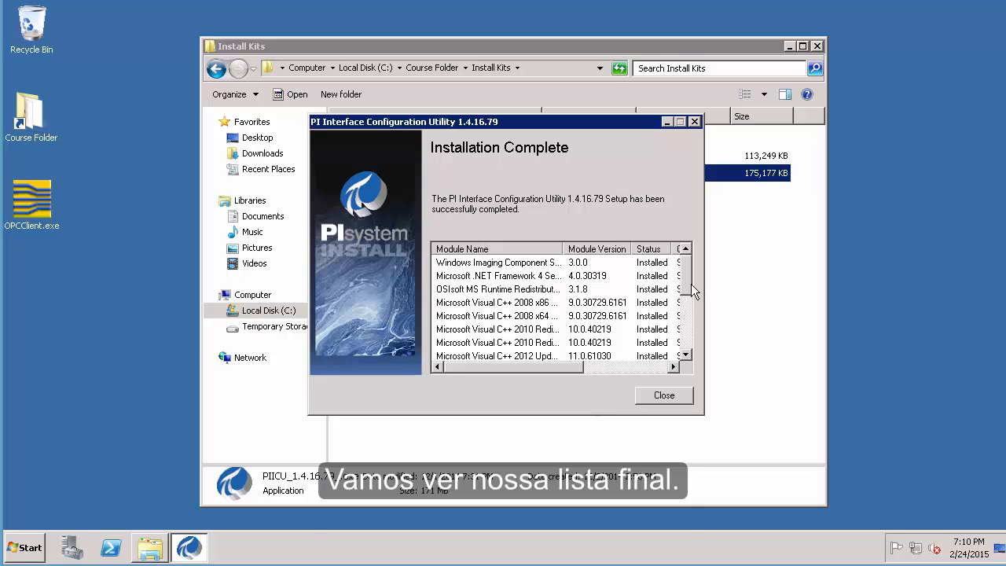
pyautogui.moveTo(690, 290); pyautogui.dragTo(686, 348)
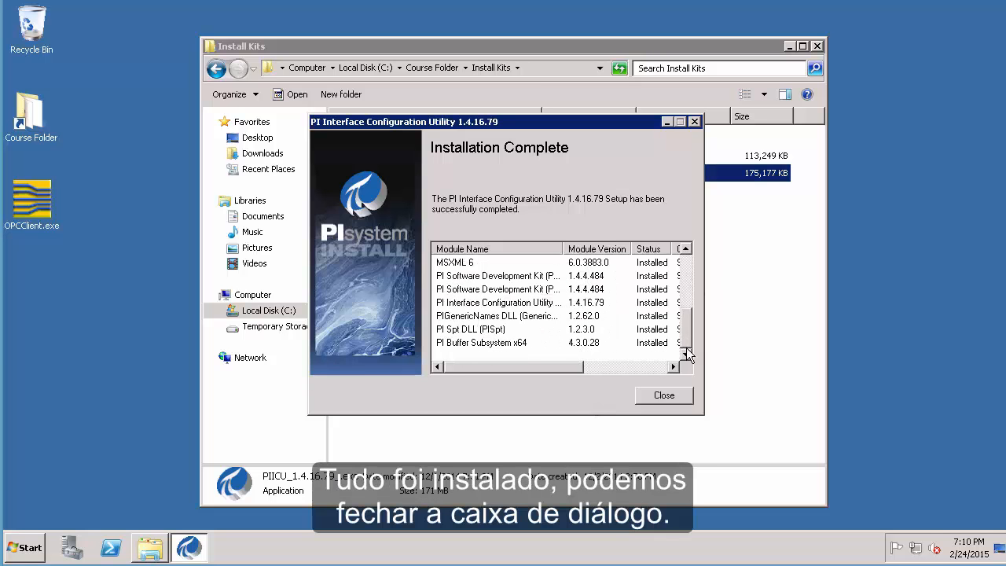
pyautogui.click(664, 396)
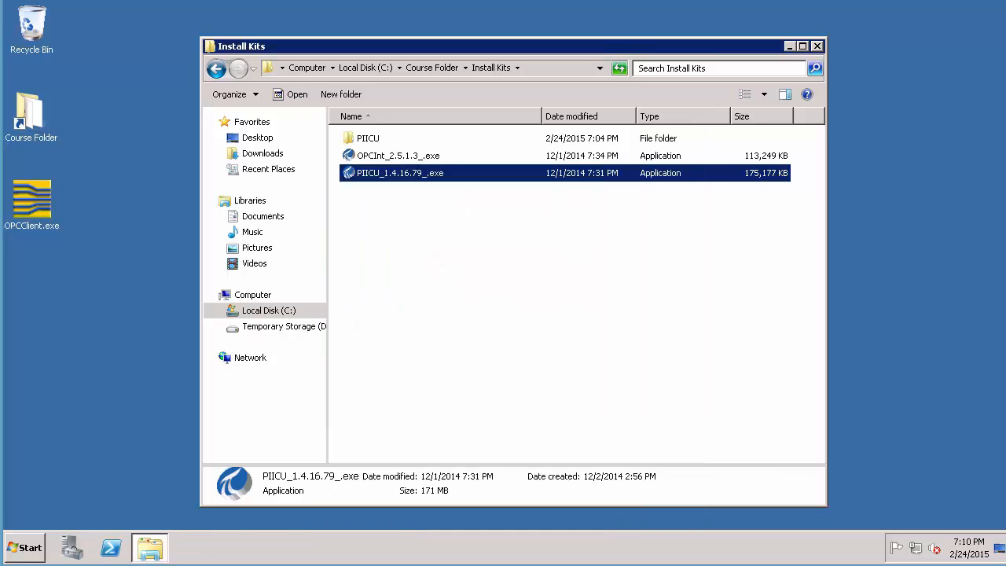
pyautogui.click(461, 409)
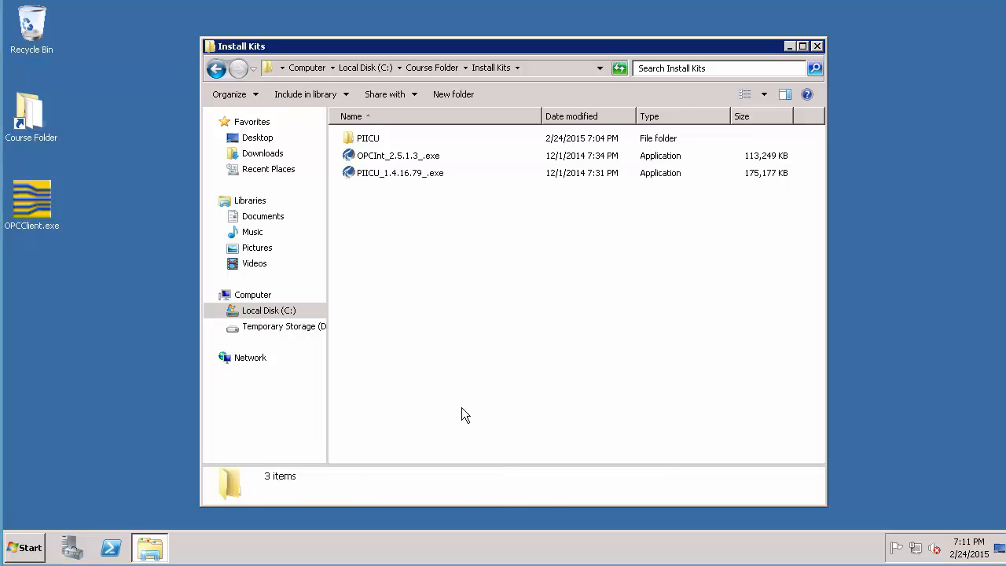
# Step: Run OPCInt_2.5.1.3_.exe as administrator and extract its setup files to .\OPCINT_2.5.1.3
pyautogui.rightClick(414, 157)
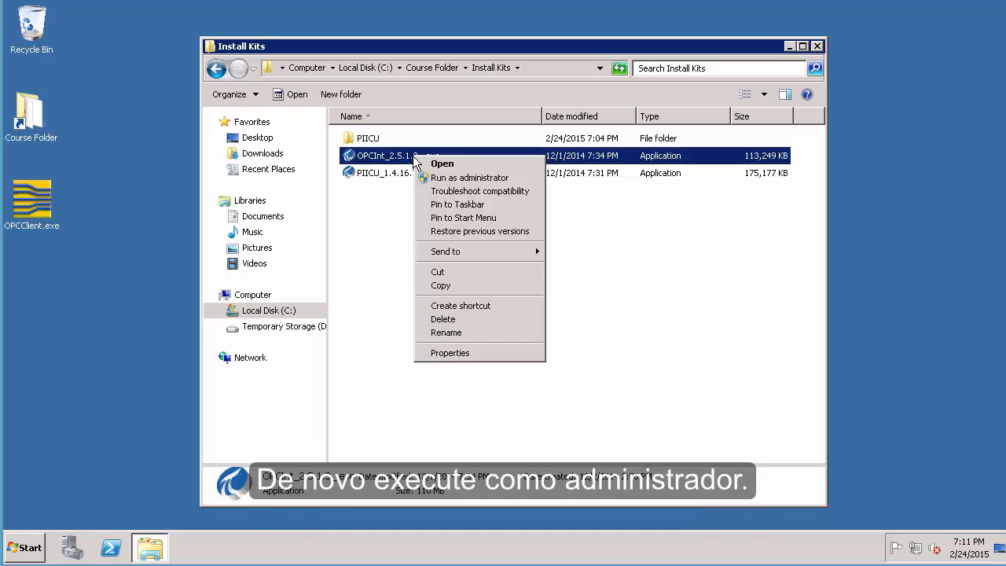
pyautogui.click(464, 177)
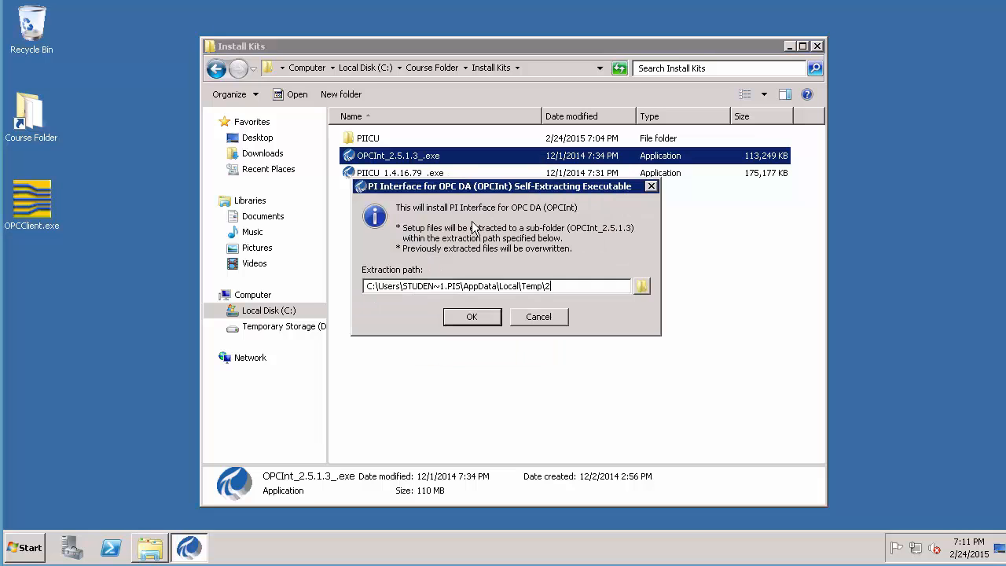
pyautogui.moveTo(554, 286); pyautogui.dragTo(181, 265)
pyautogui.press('BackSpace')
pyautogui.write('.\\')
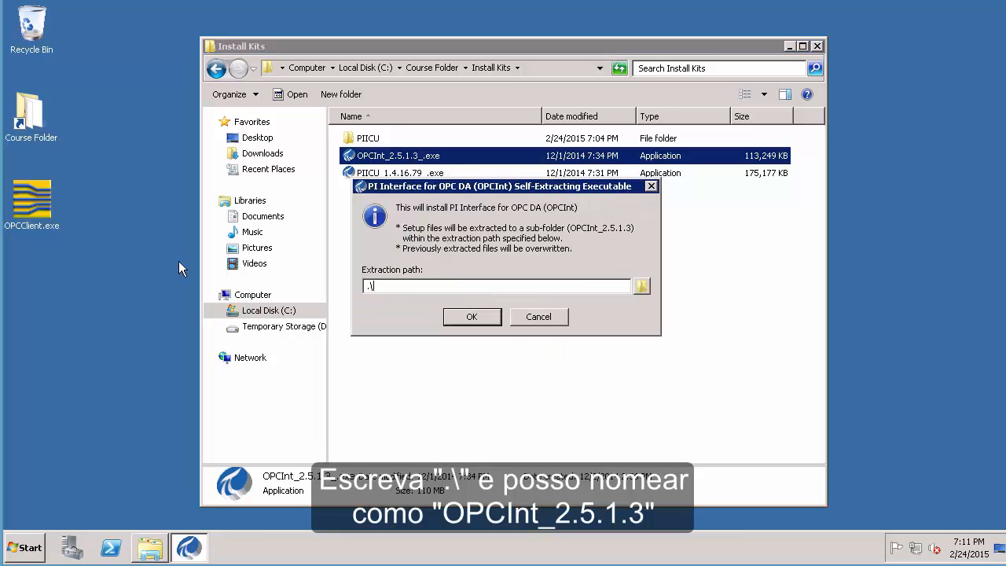
pyautogui.write('OPCINT_2.5.1.3')
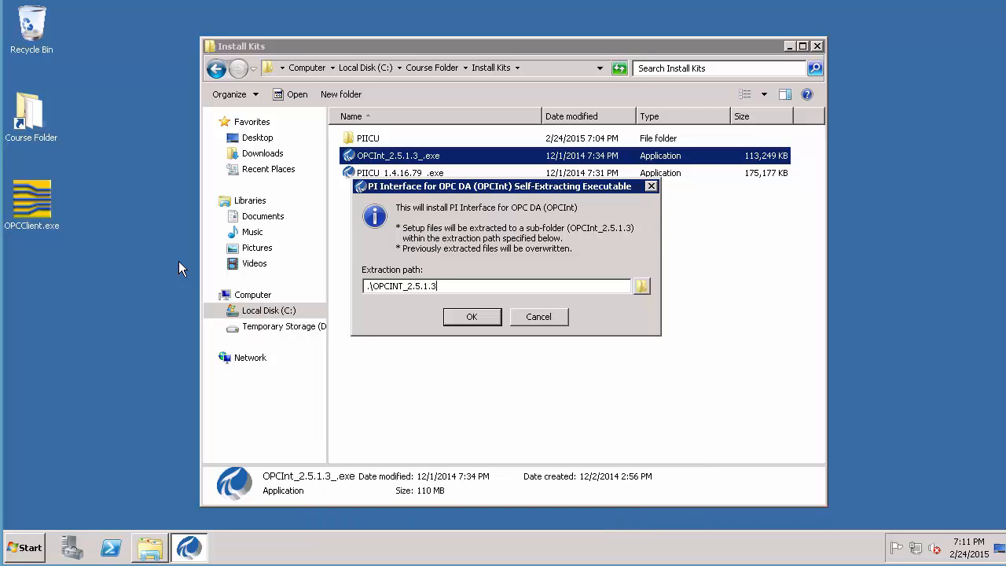
pyautogui.click(471, 317)
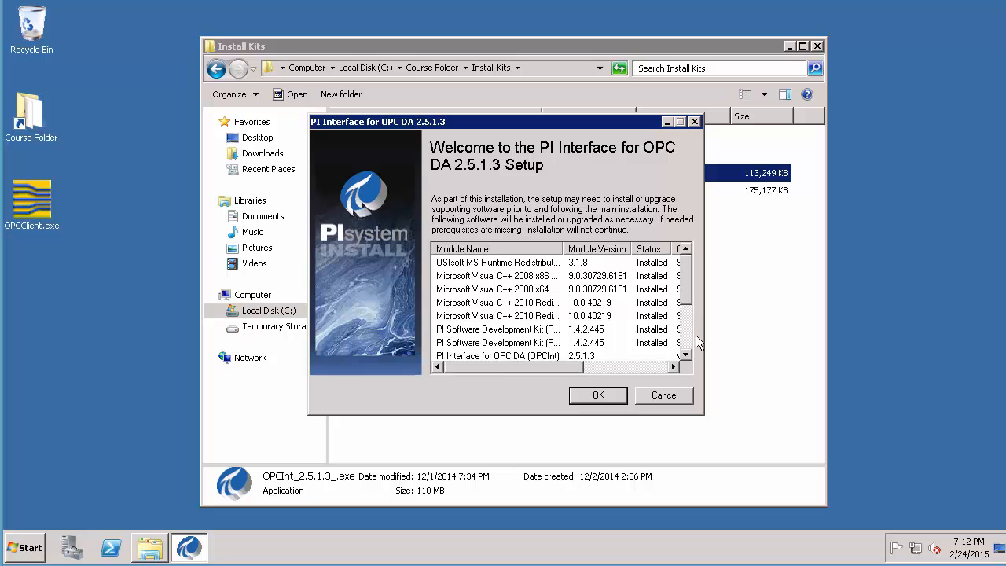
# Step: Review the modules and comments listed for the PI Interface for OPC DA 2.5.1.3 setup and start the installation
pyautogui.click(687, 331)
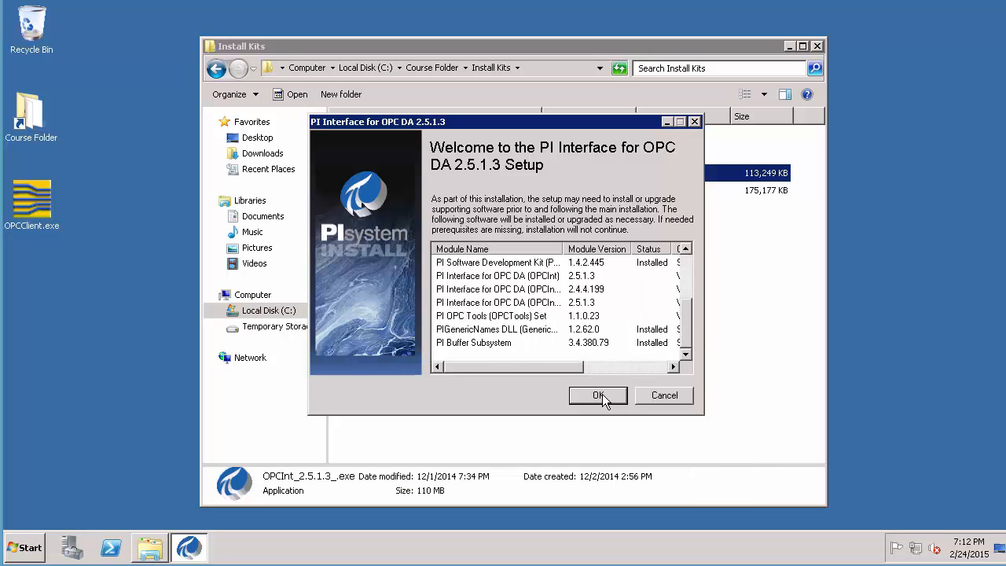
pyautogui.click(628, 367)
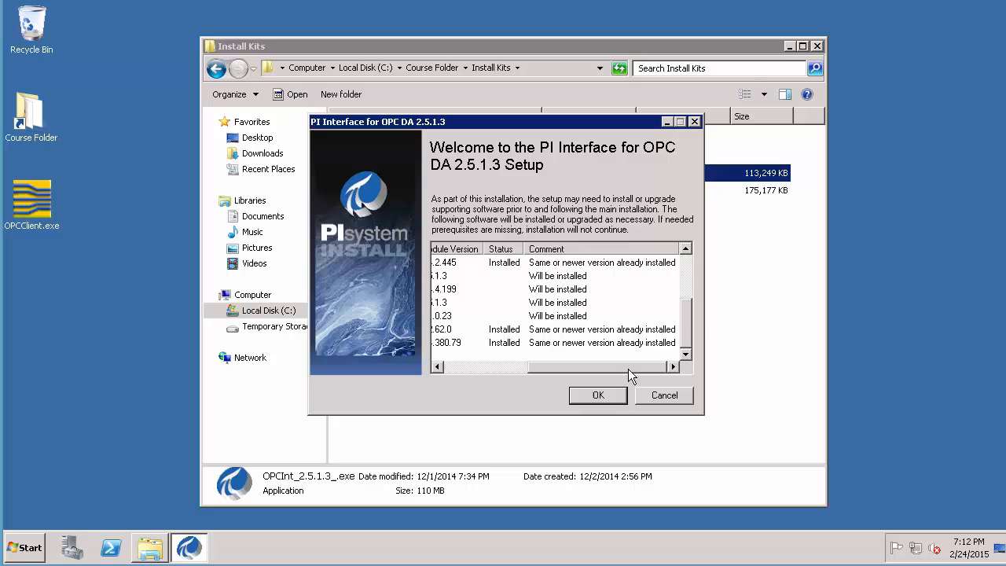
pyautogui.click(597, 395)
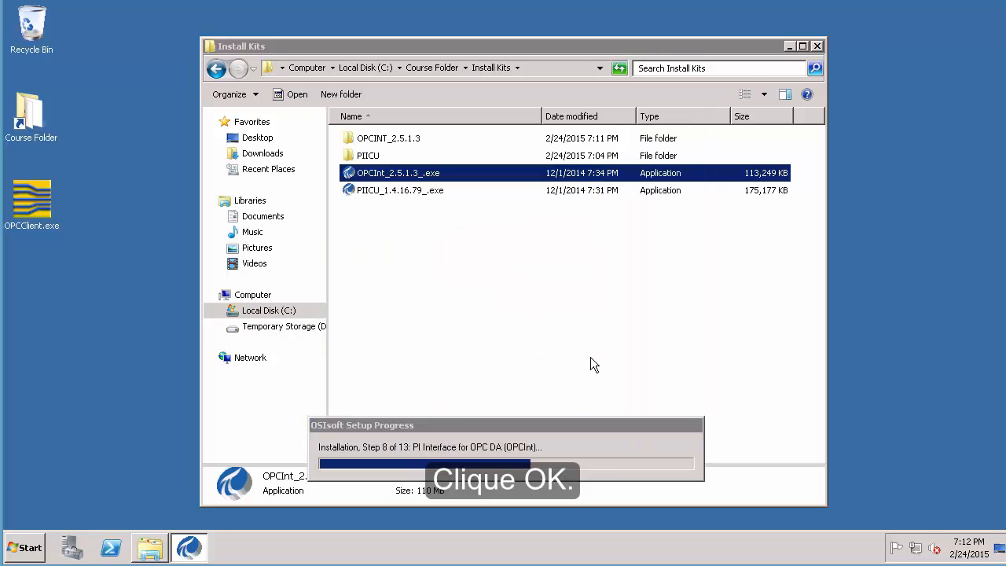
# Step: Install PI Interface for OPC DA (OPCInt) with the default user information and destination folder, and finish its wizard
pyautogui.click(567, 395)
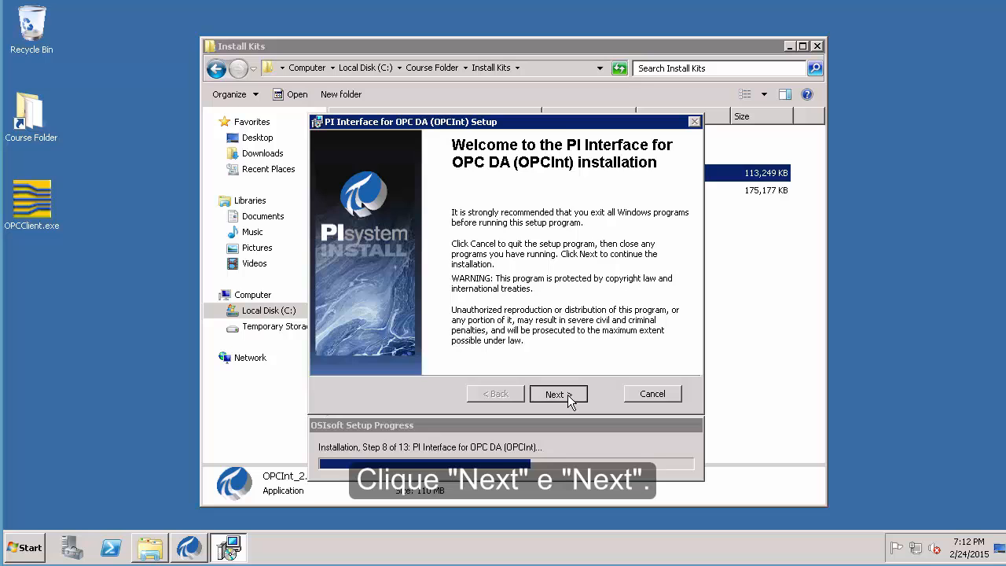
pyautogui.click(568, 395)
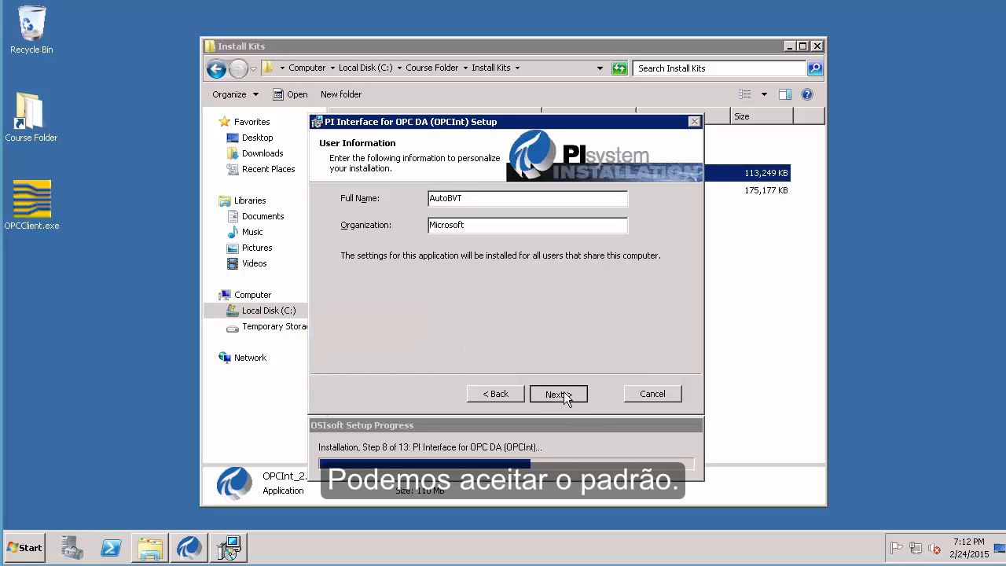
pyautogui.click(559, 394)
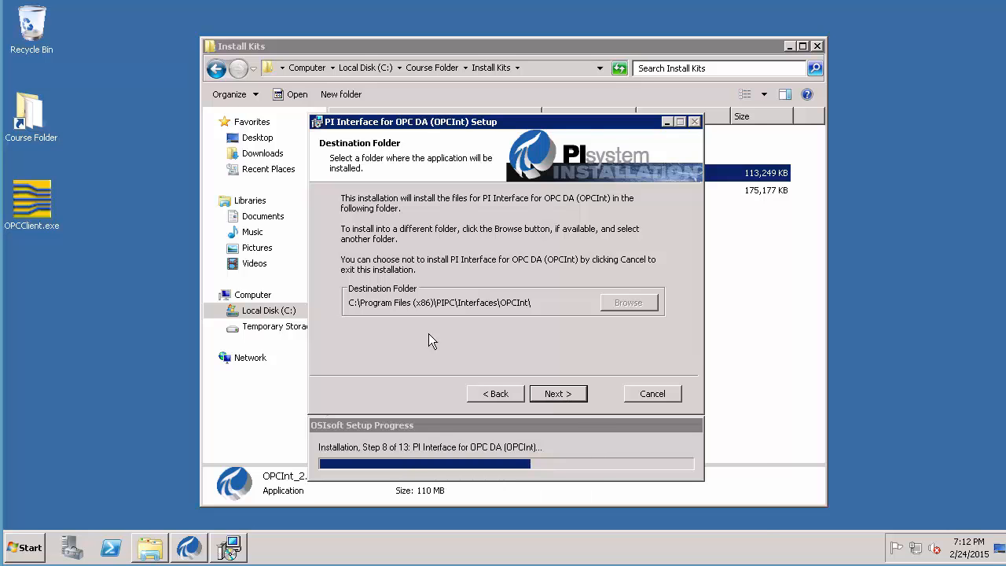
pyautogui.click(560, 394)
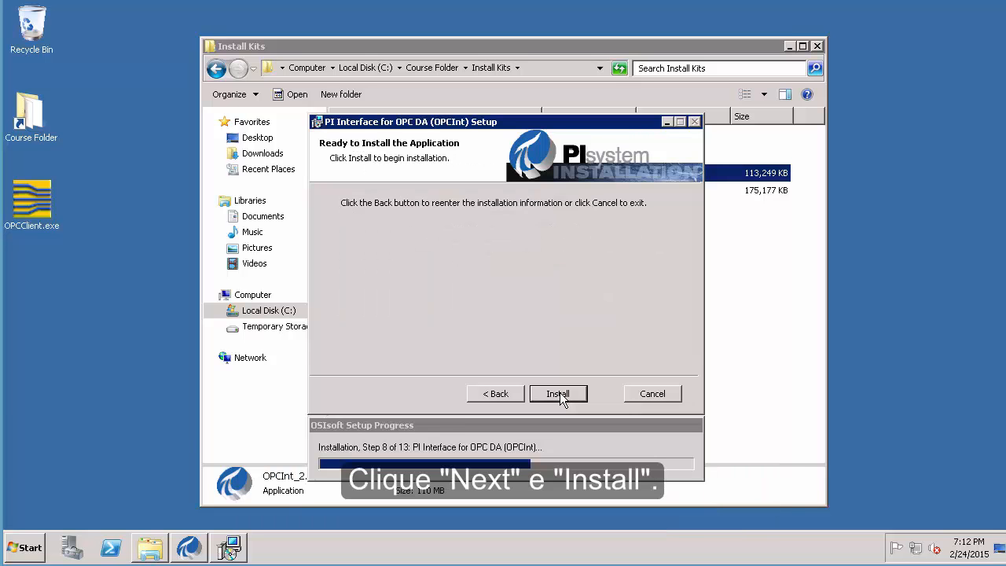
pyautogui.click(560, 393)
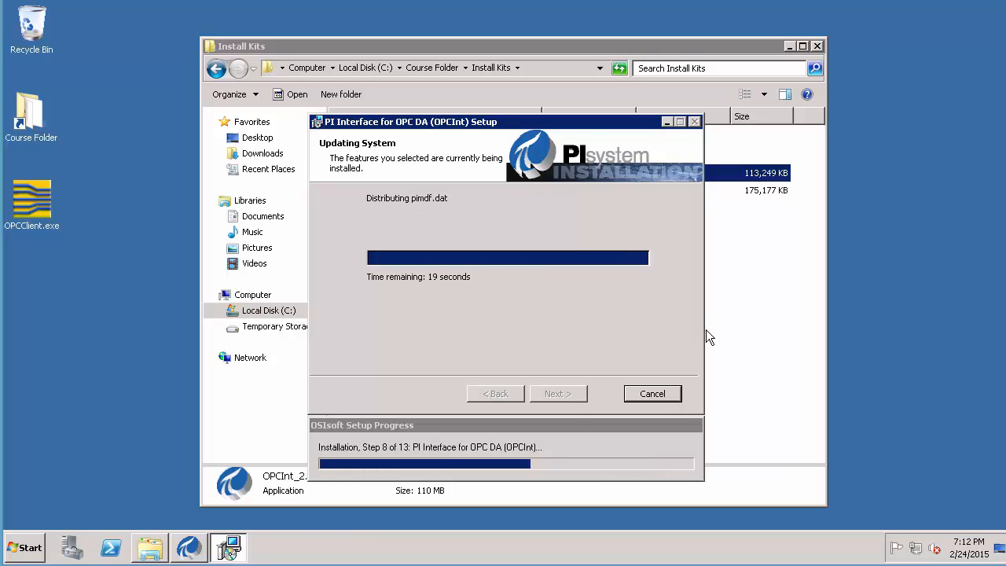
pyautogui.click(582, 392)
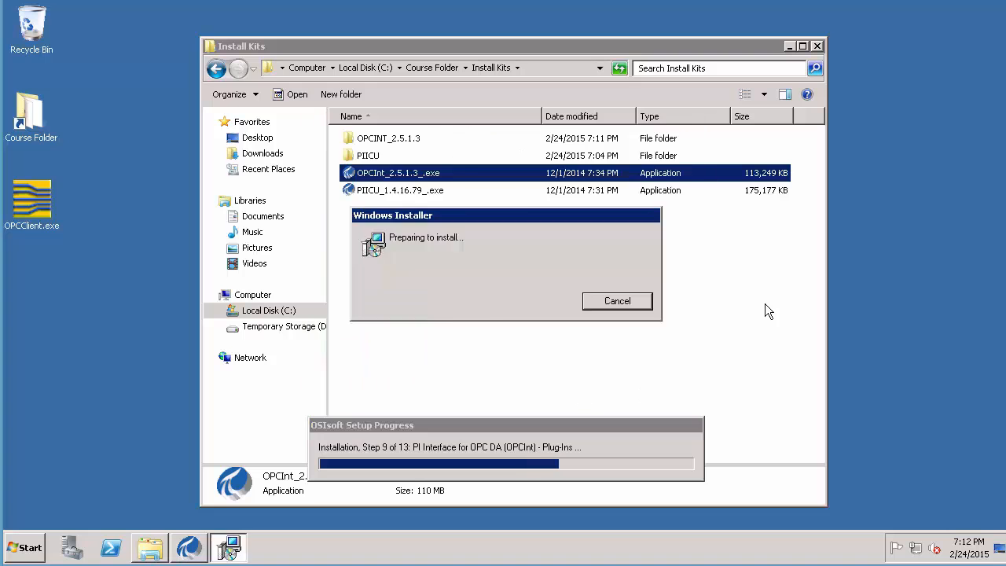
# Step: Install the PI Interface for OPC DA (OPCInt) - Plug-Ins with the default wizard settings and finish its wizard
pyautogui.click(555, 393)
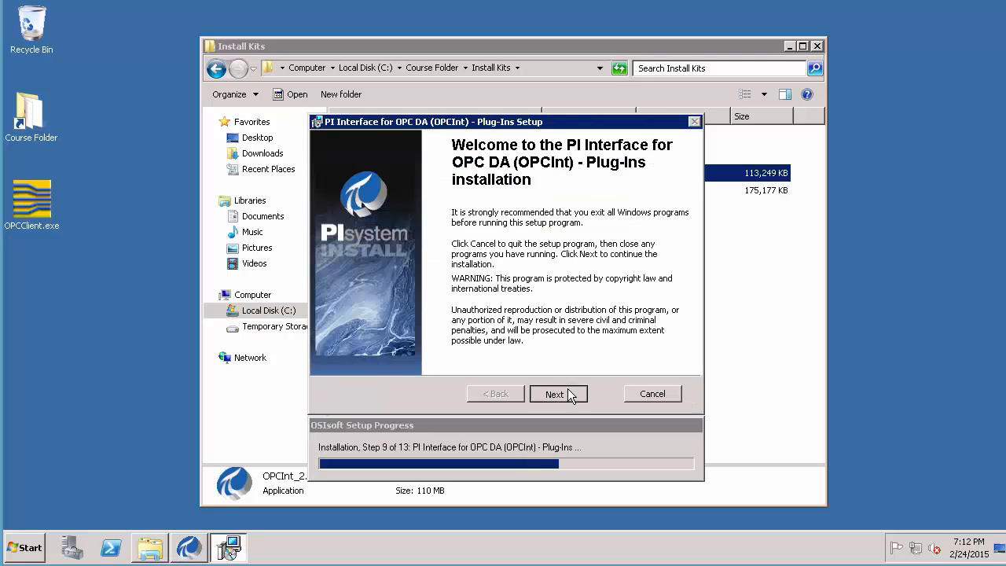
pyautogui.click(569, 393)
pyautogui.click(566, 395)
pyautogui.click(567, 395)
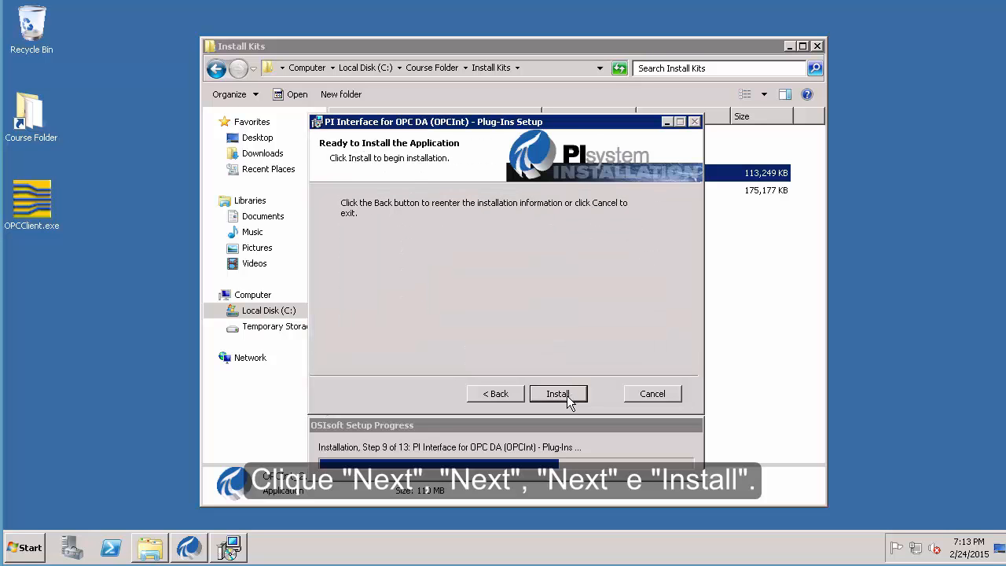
pyautogui.click(557, 394)
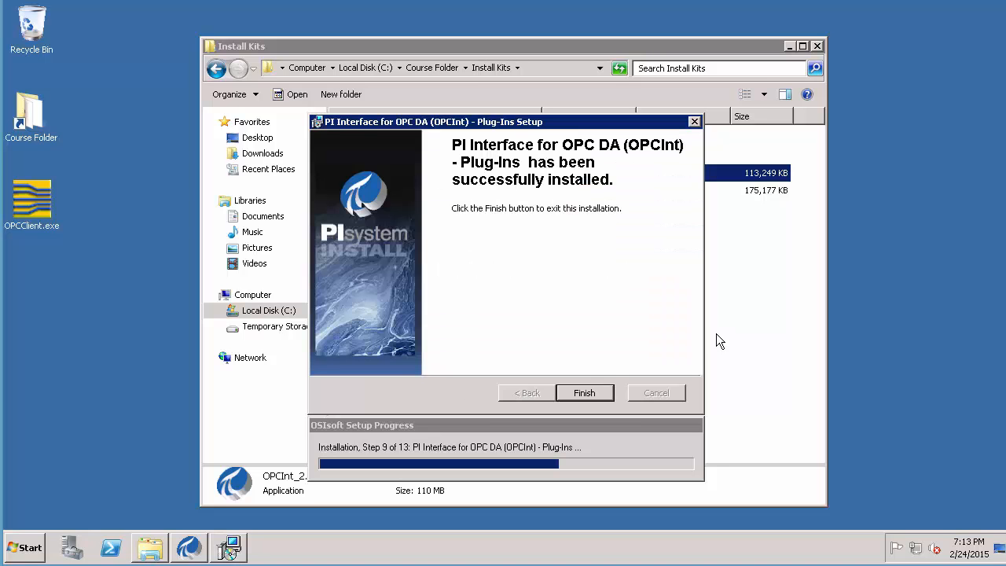
pyautogui.click(589, 393)
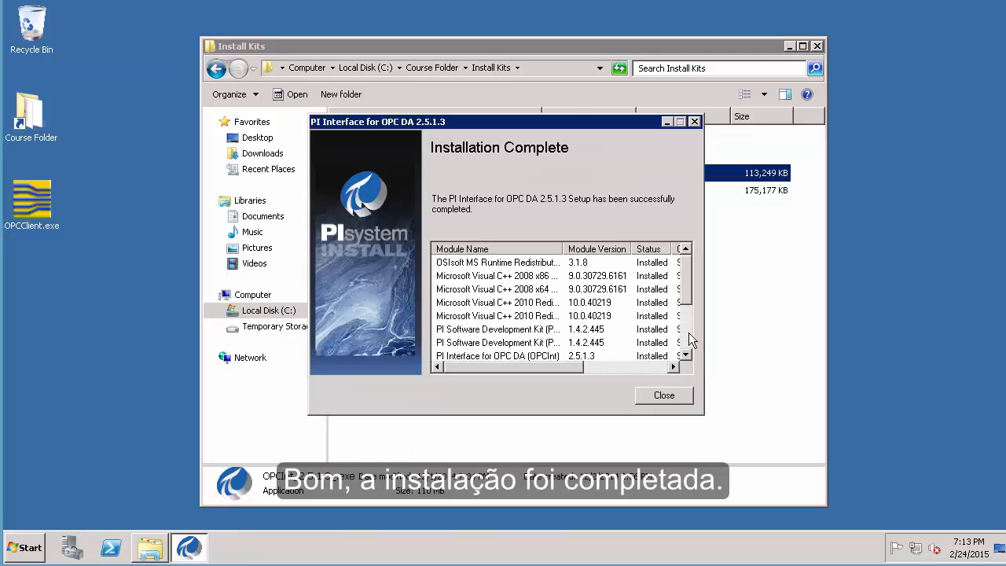
# Step: Review the full list of installed modules for PI Interface for OPC DA 2.5.1.3 and close the setup
pyautogui.click(689, 334)
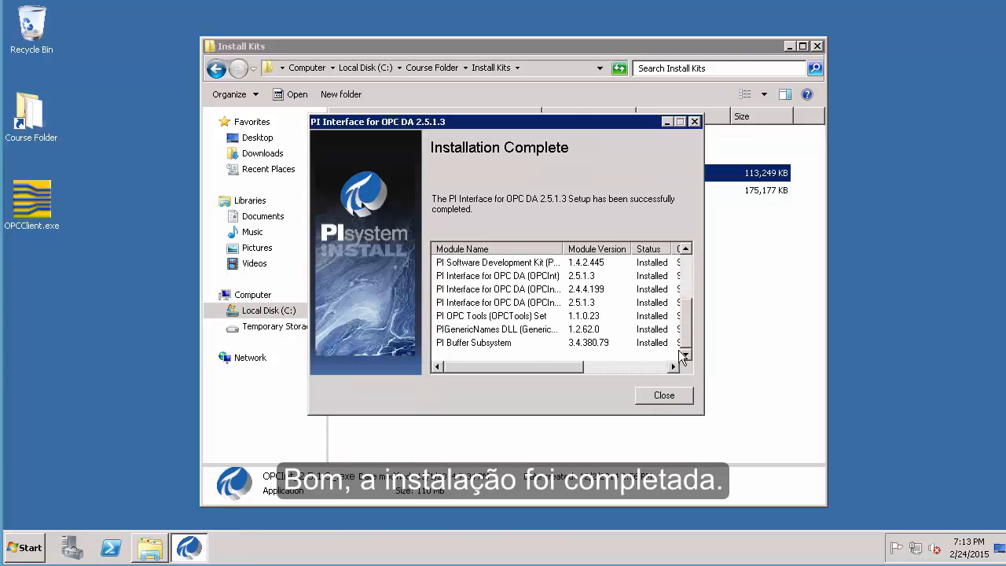
pyautogui.click(660, 398)
pyautogui.click(679, 410)
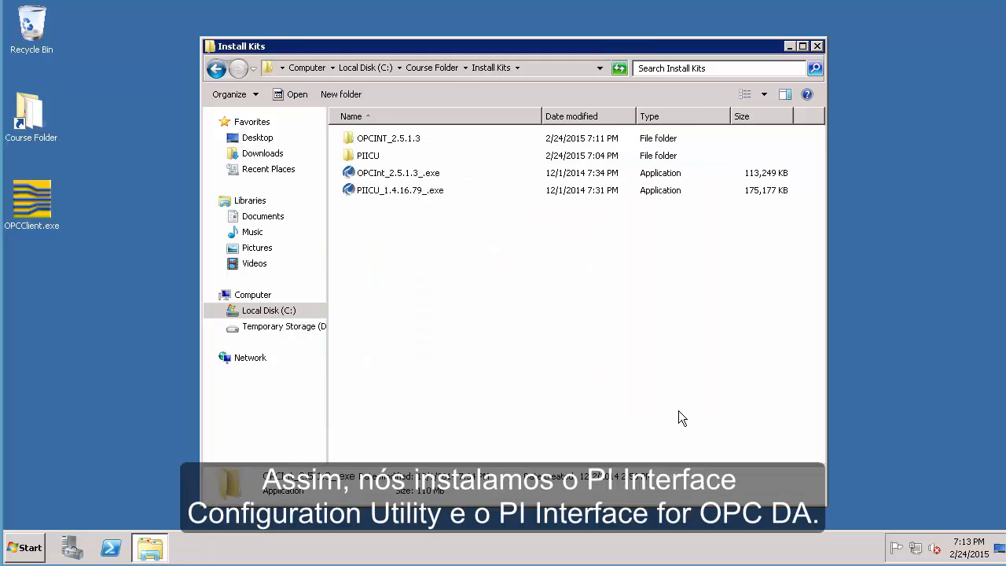
pyautogui.click(370, 193)
pyautogui.click(364, 174)
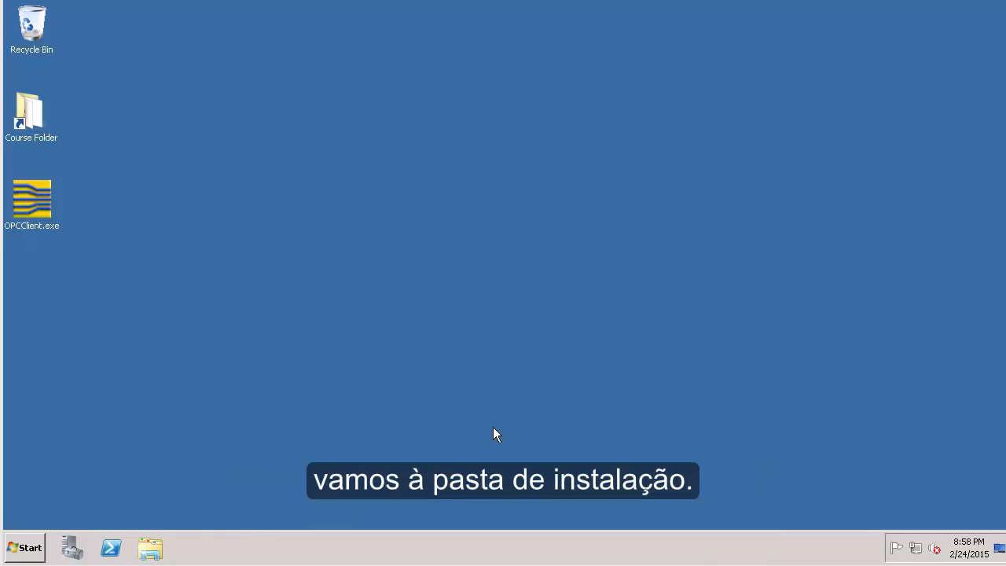
# Step: Open the interface's installation folder C:\Program Files (x86)\PIPC\Interfaces\OPCInt in a new file browser window
pyautogui.click(149, 548)
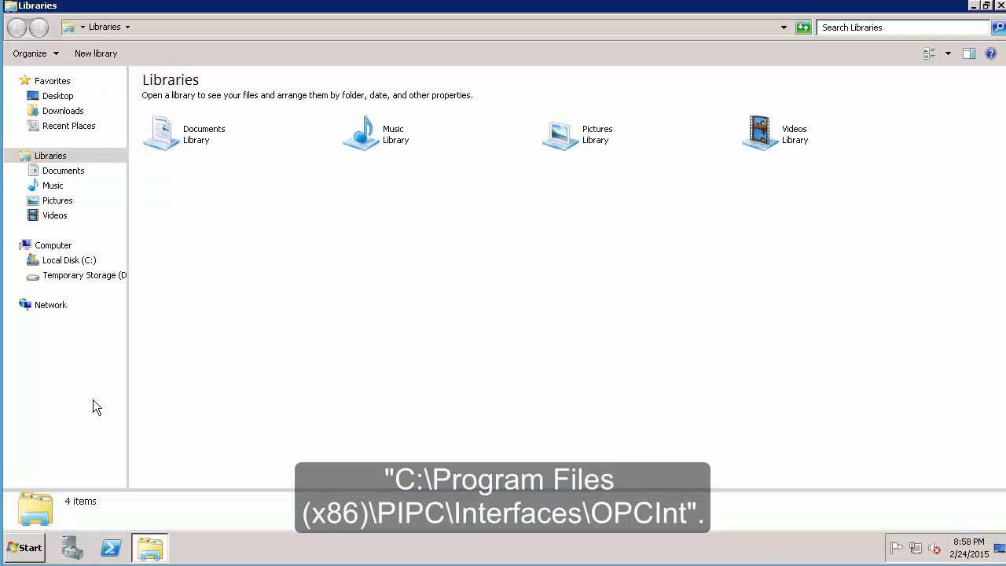
pyautogui.click(76, 265)
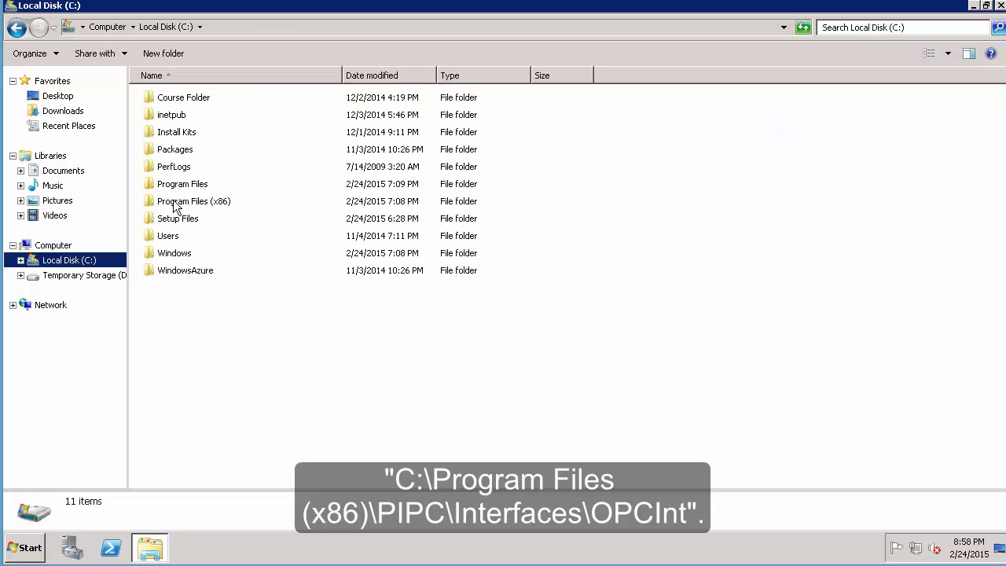
pyautogui.click(175, 203)
pyautogui.doubleClick(173, 202)
pyautogui.doubleClick(168, 185)
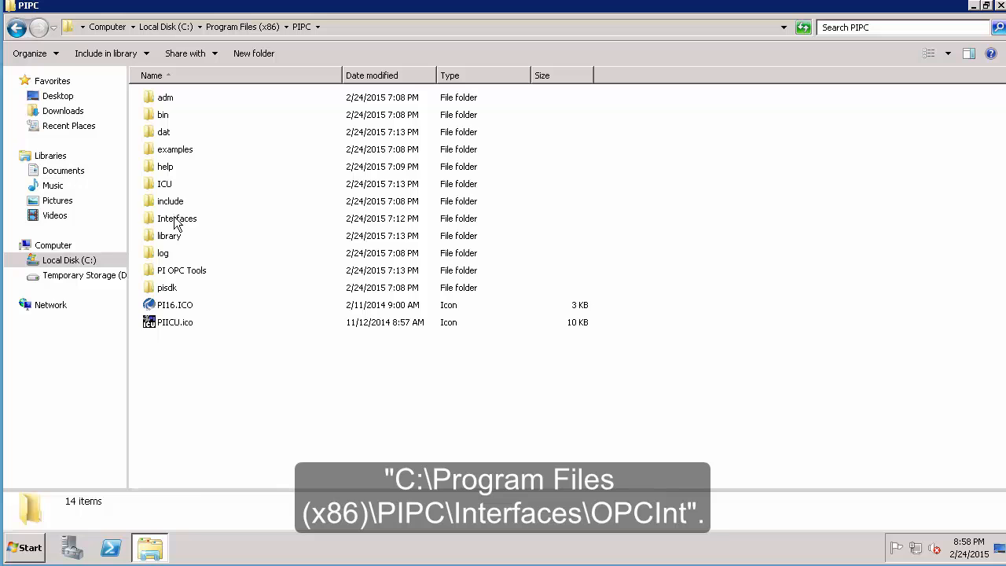
pyautogui.doubleClick(175, 219)
pyautogui.doubleClick(168, 99)
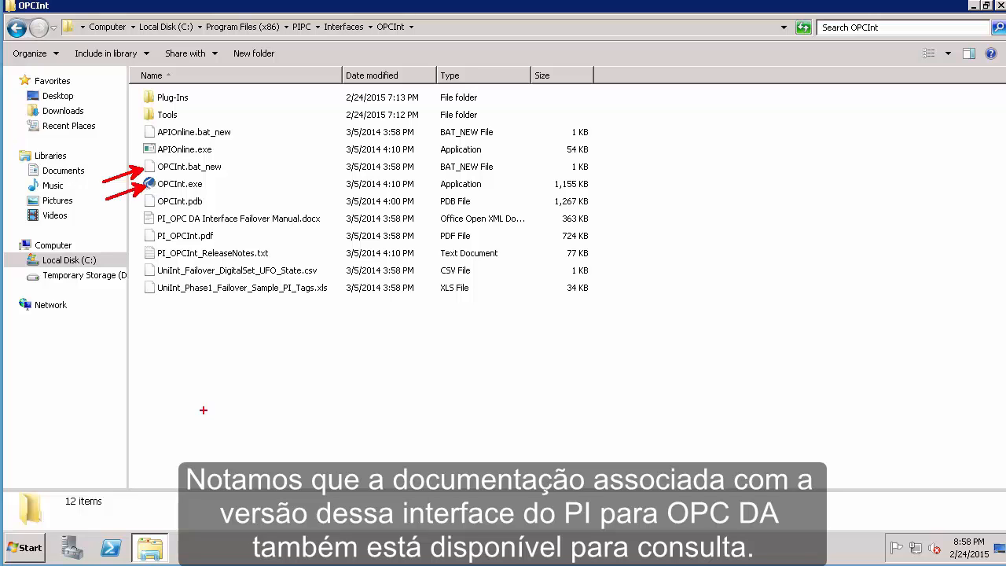
pyautogui.moveTo(132, 248)
pyautogui.mouseDown()
pyautogui.moveTo(146, 236)
pyautogui.moveTo(103, 252)
pyautogui.mouseUp()
pyautogui.press('Escape')
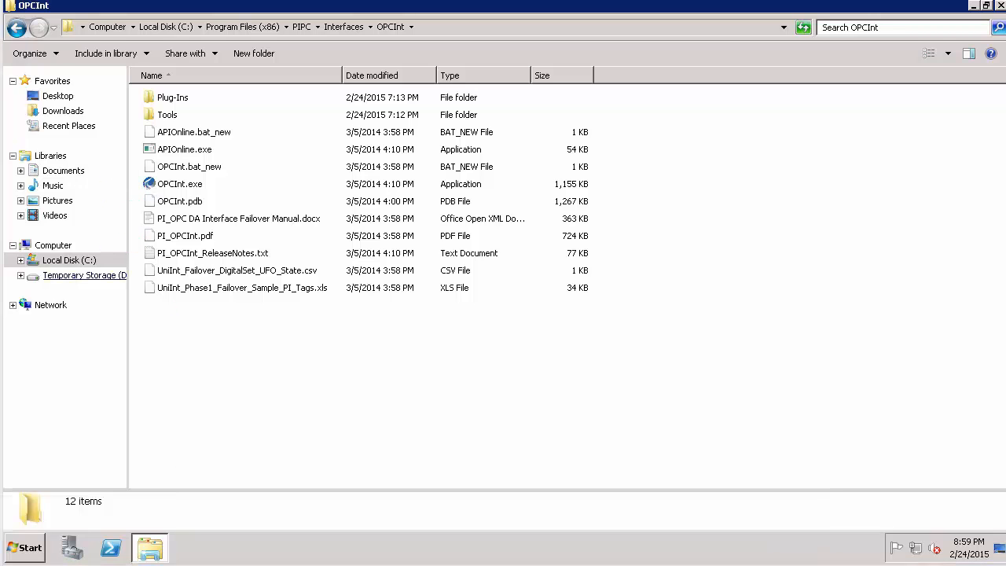